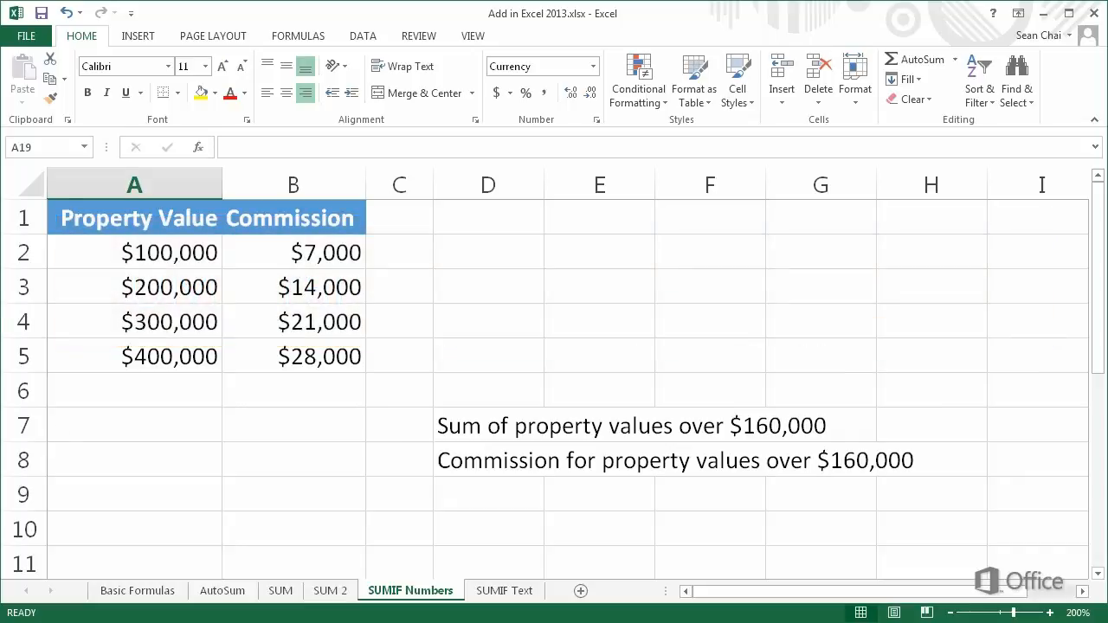
Enter =SUMIF(A2:A5,">160000") in A7 to total property values over $160,000
left_click(56, 426)
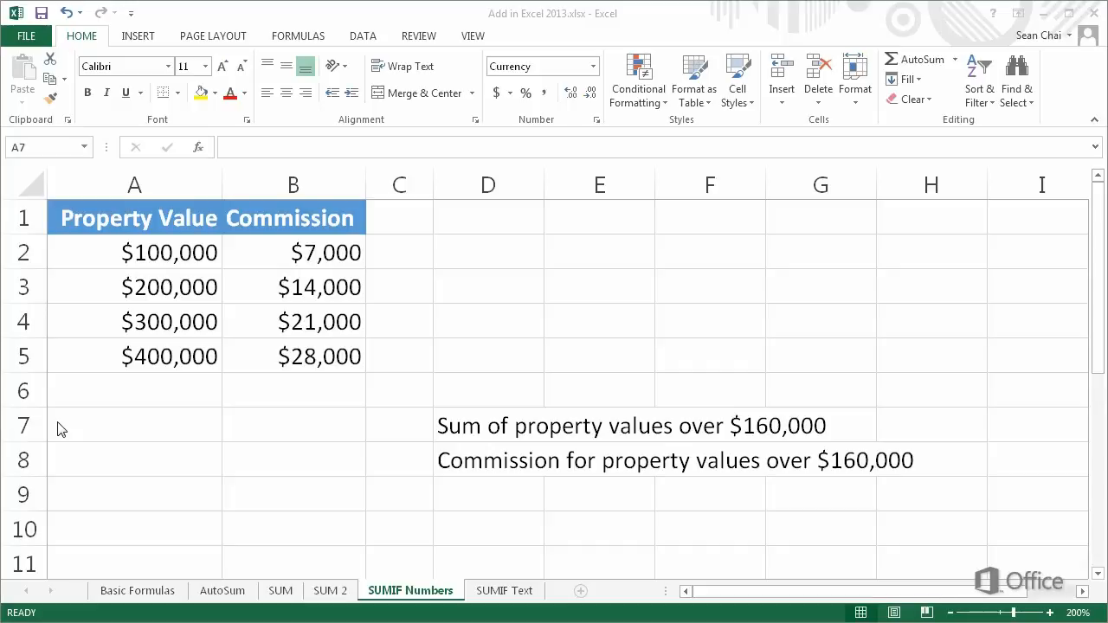
double_click(58, 425)
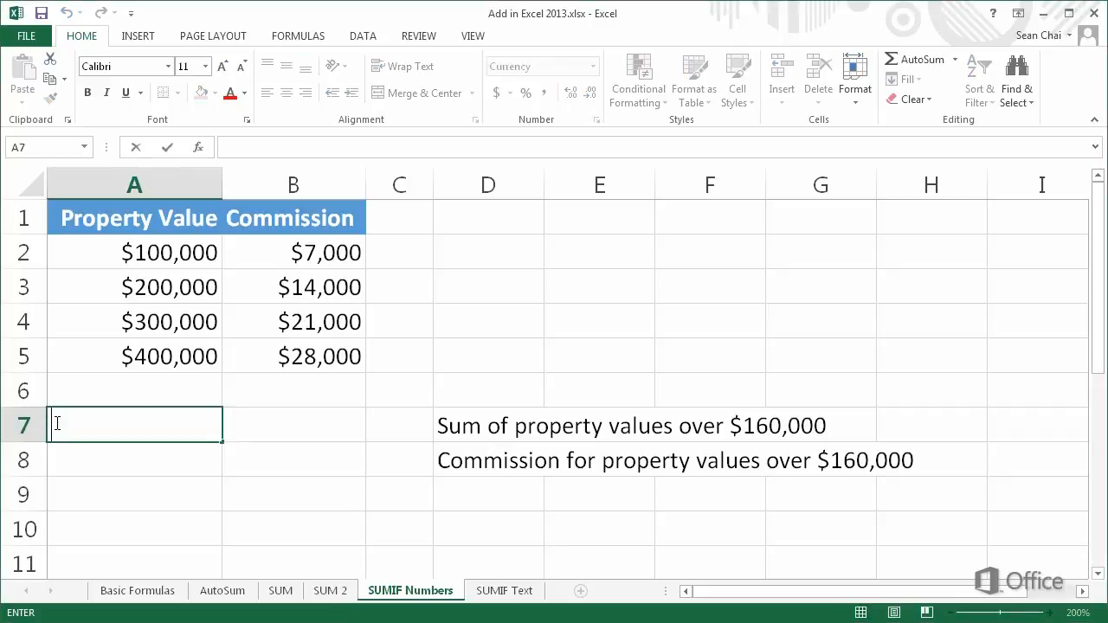
type("=")
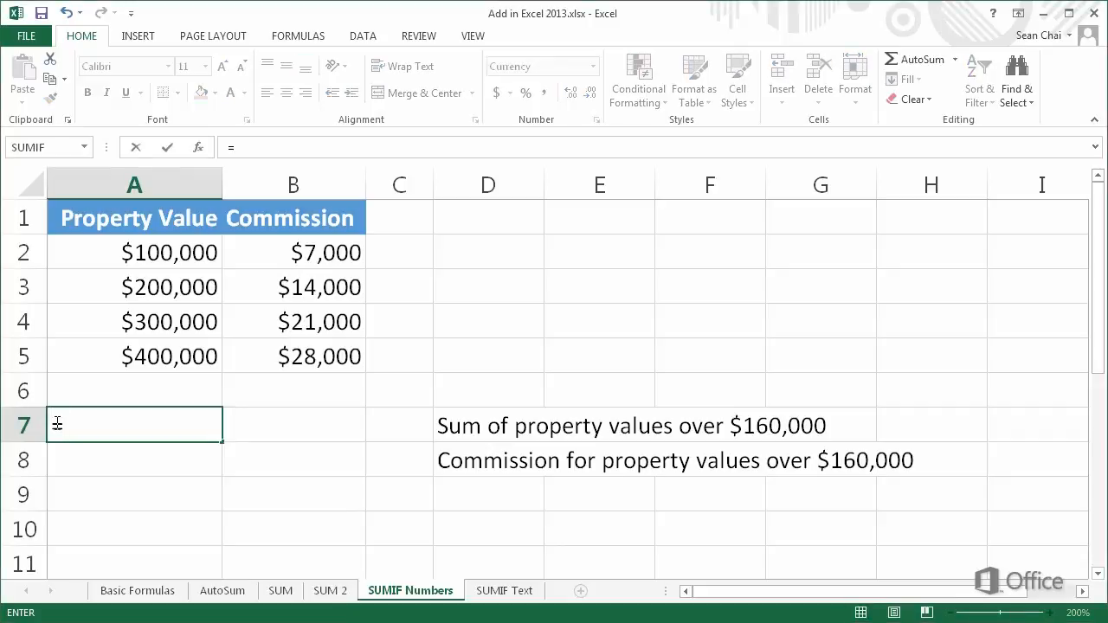
type("SUMIF")
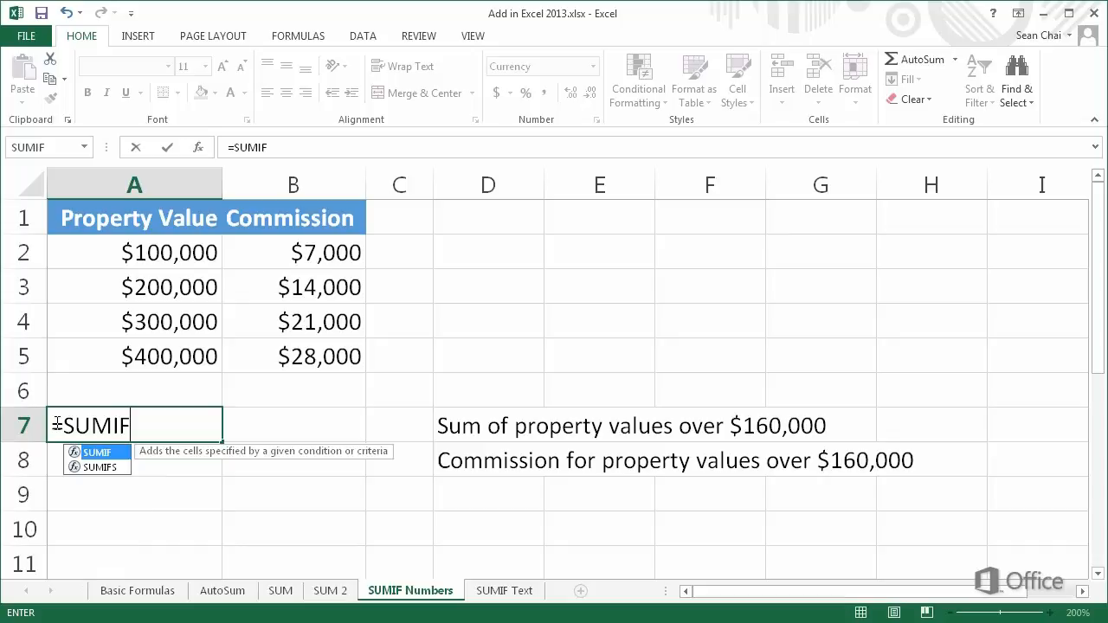
type("(")
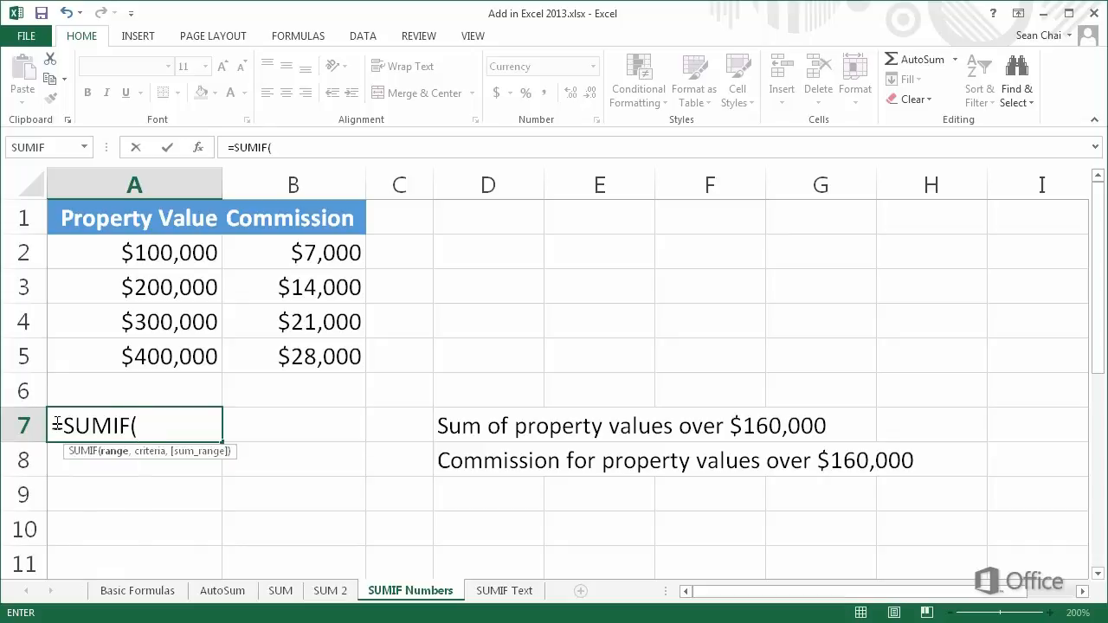
left_click(123, 253)
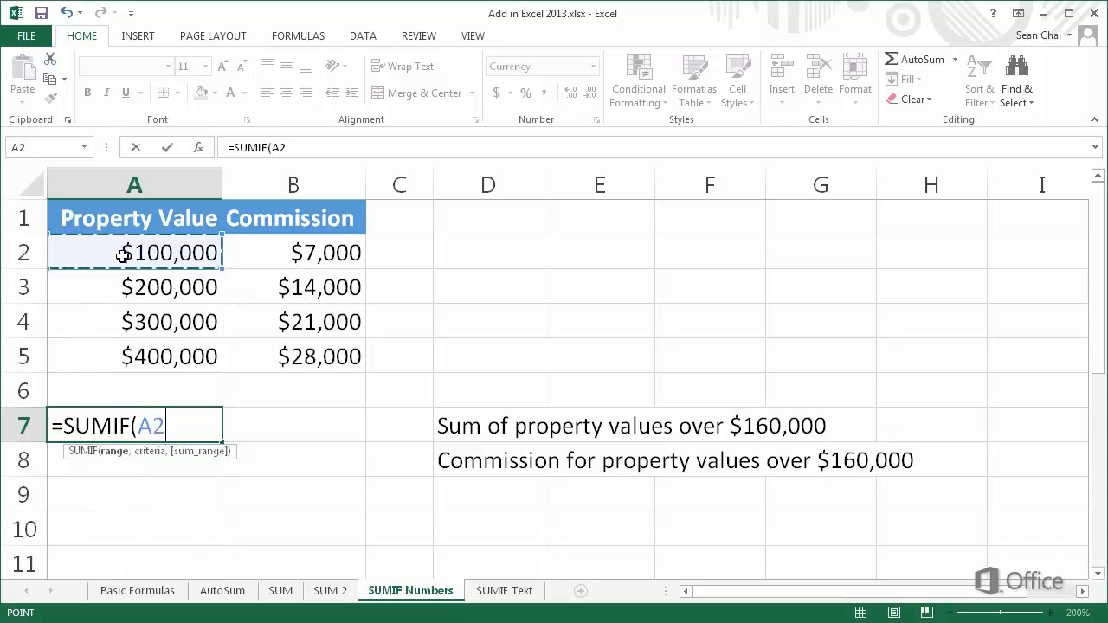
left_click_drag(123, 253, 129, 349)
type(",")
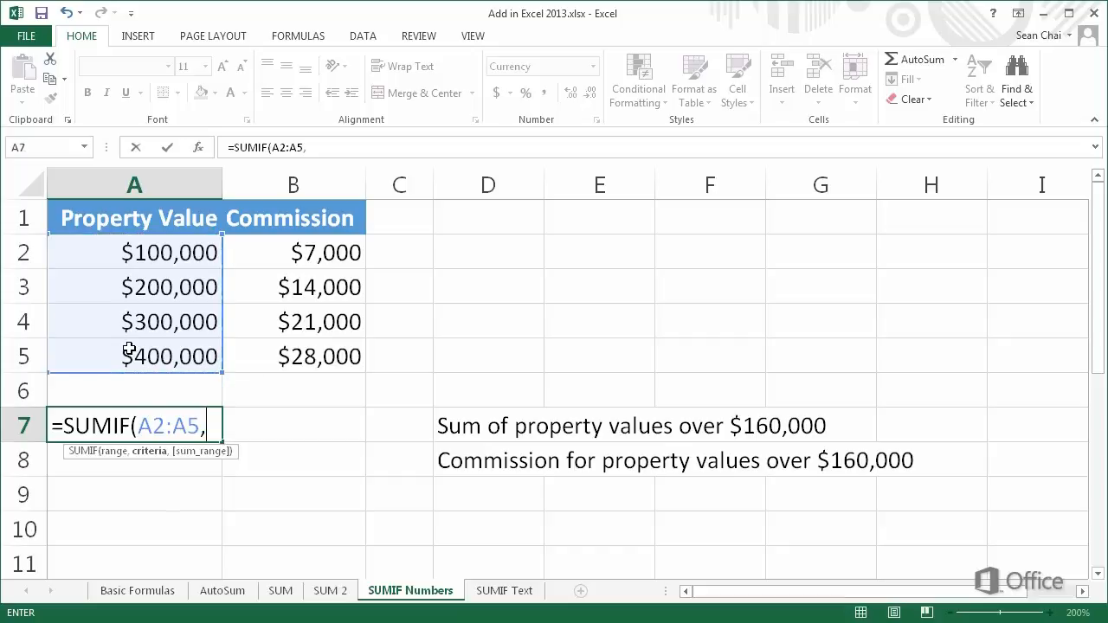
type("\">160000")
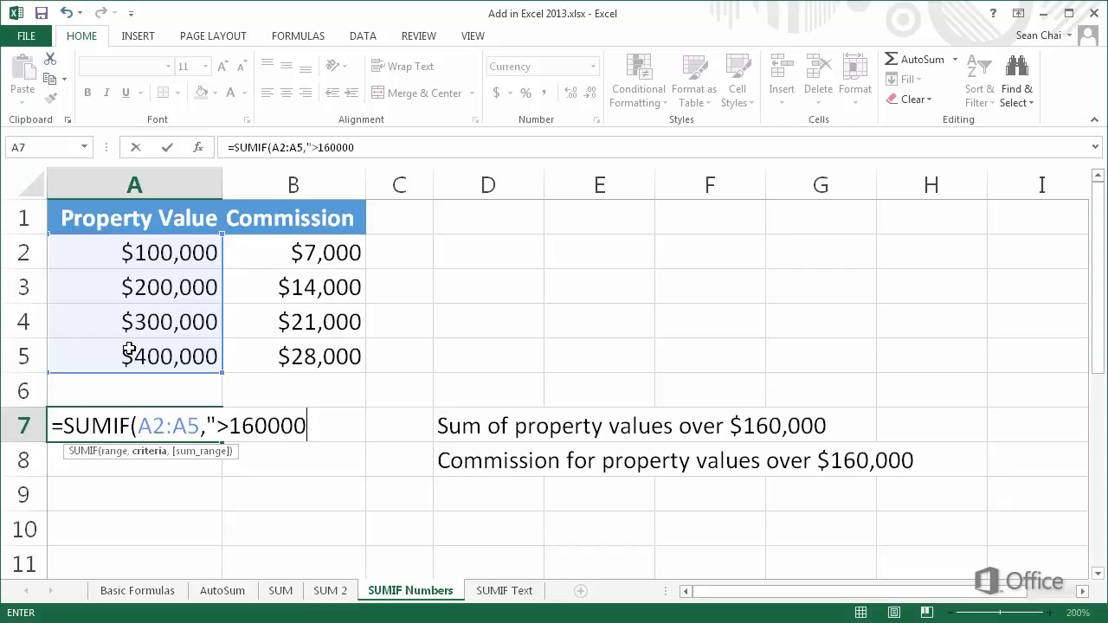
type("\"")
key("Return")
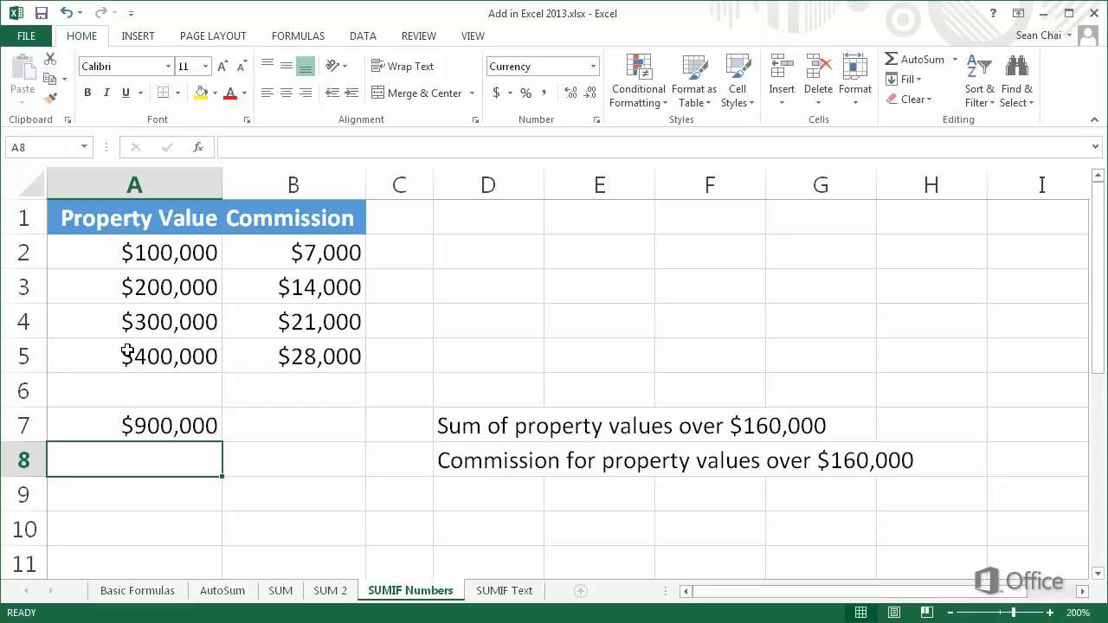
Reopen the A7 formula to check its range, keeping the $900,000 result
left_click(55, 424)
double_click(55, 424)
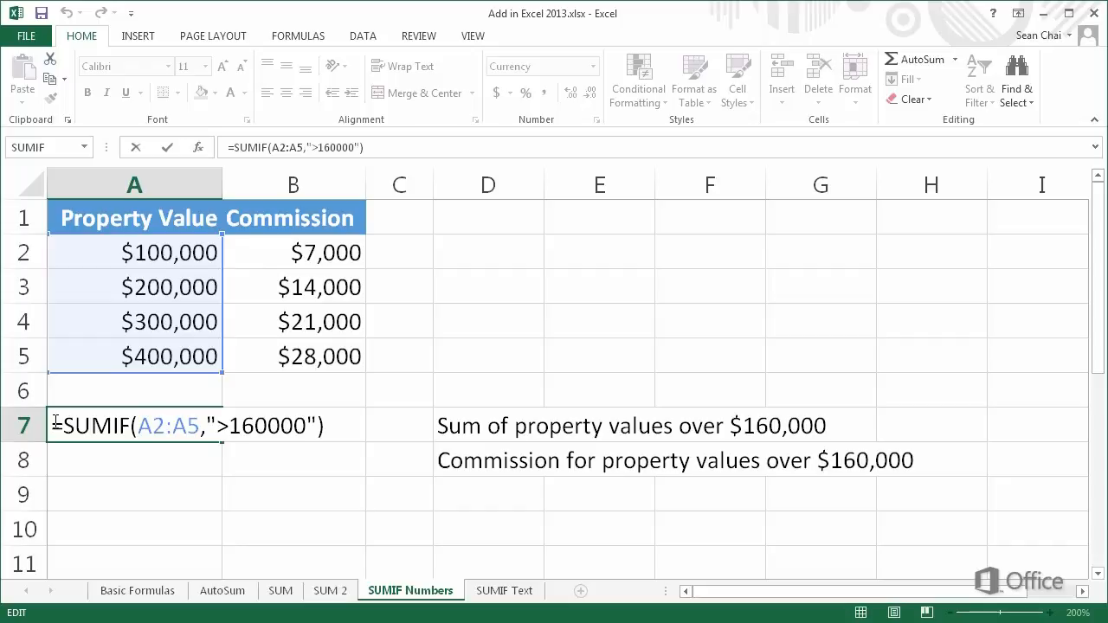
key("ctrl+Return")
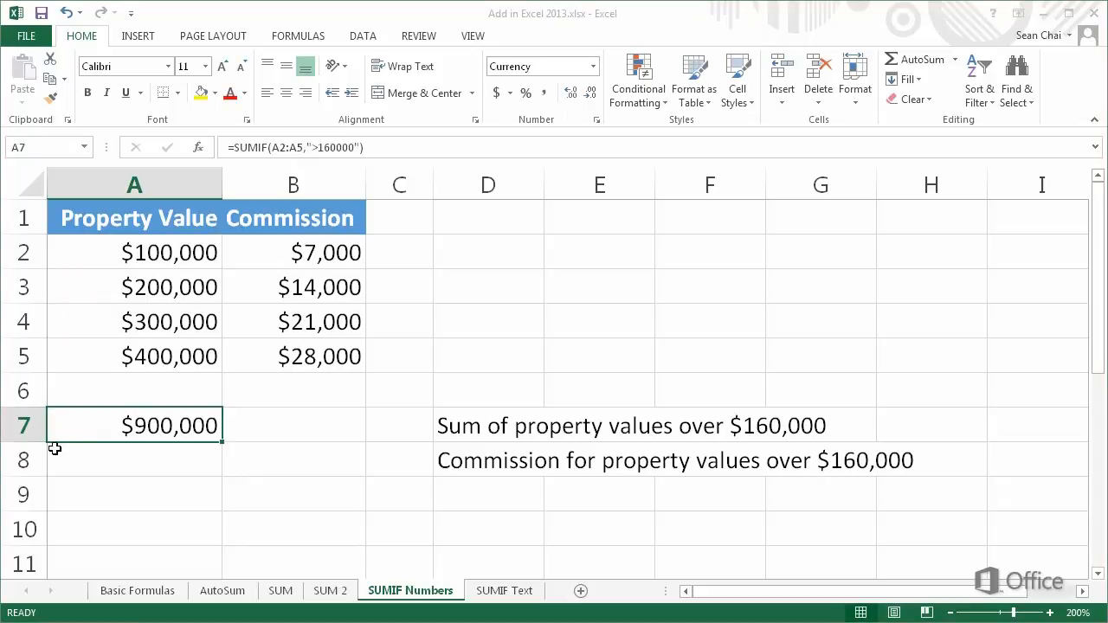
double_click(54, 458)
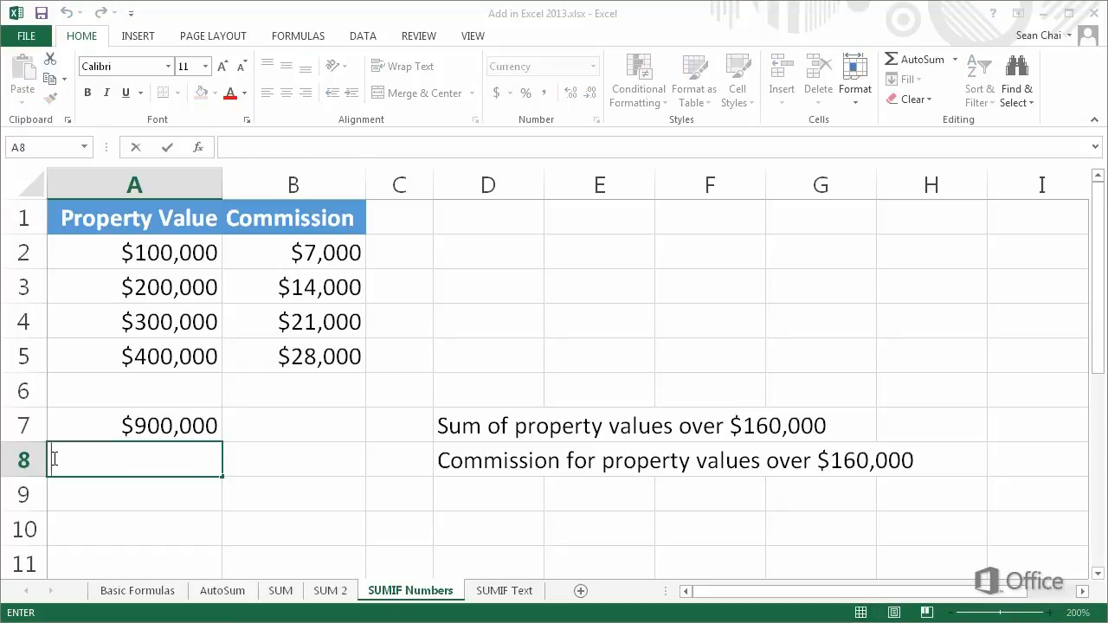
Enter =SUMIF(A2:A5,">160000",B2:B5) in A8 for $63,000 in commissions, then review it
type("=SUM")
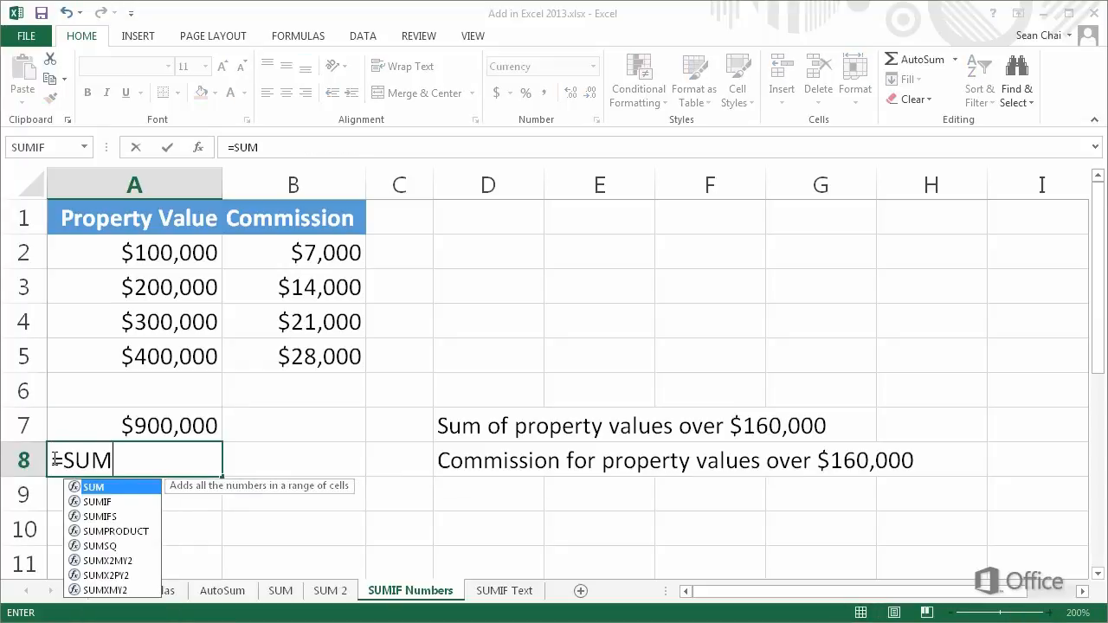
type("IF(")
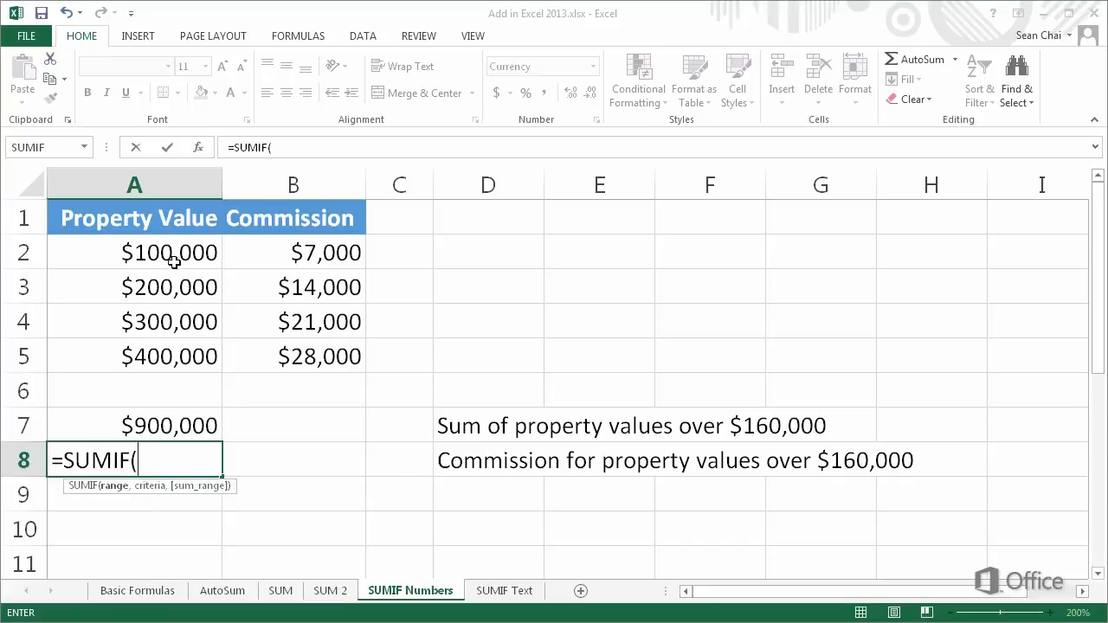
left_click_drag(170, 258, 182, 350)
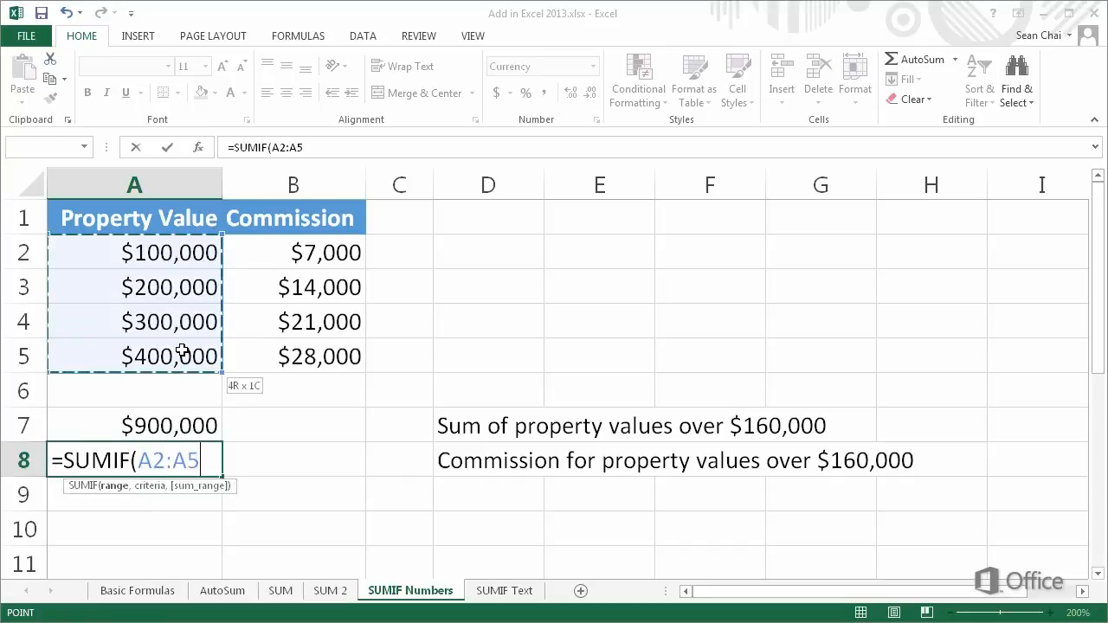
type(",")
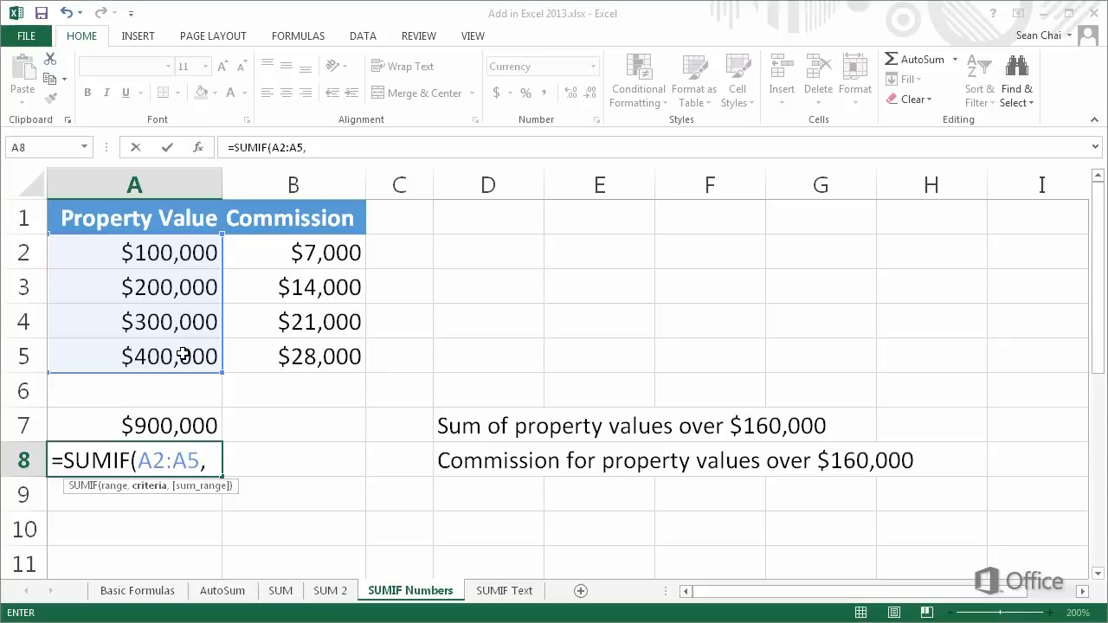
type("\">16000")
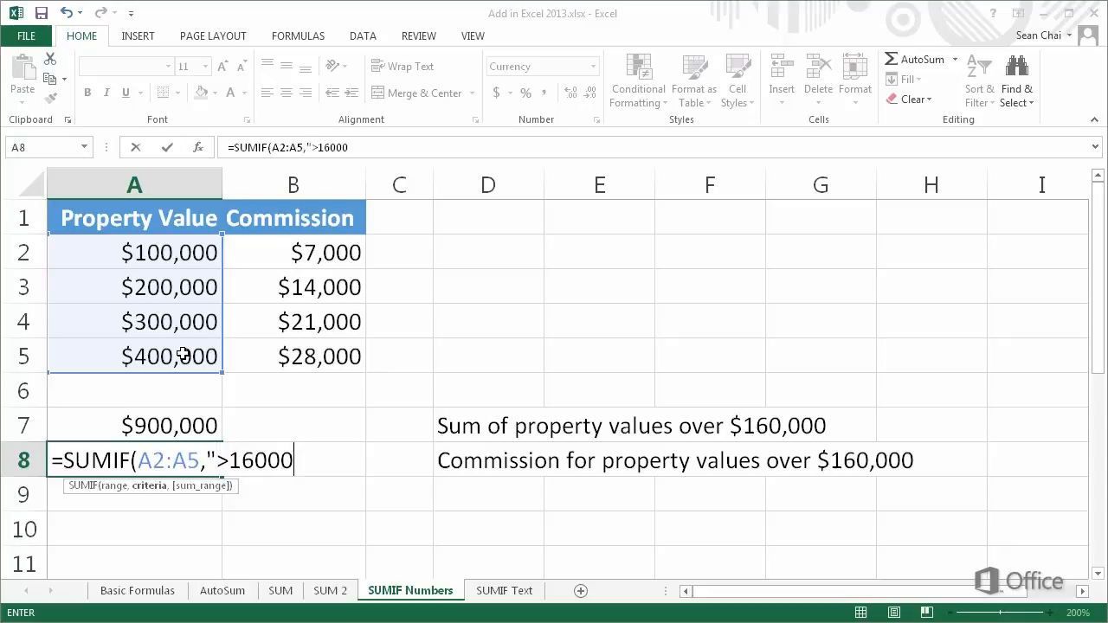
type("0\",")
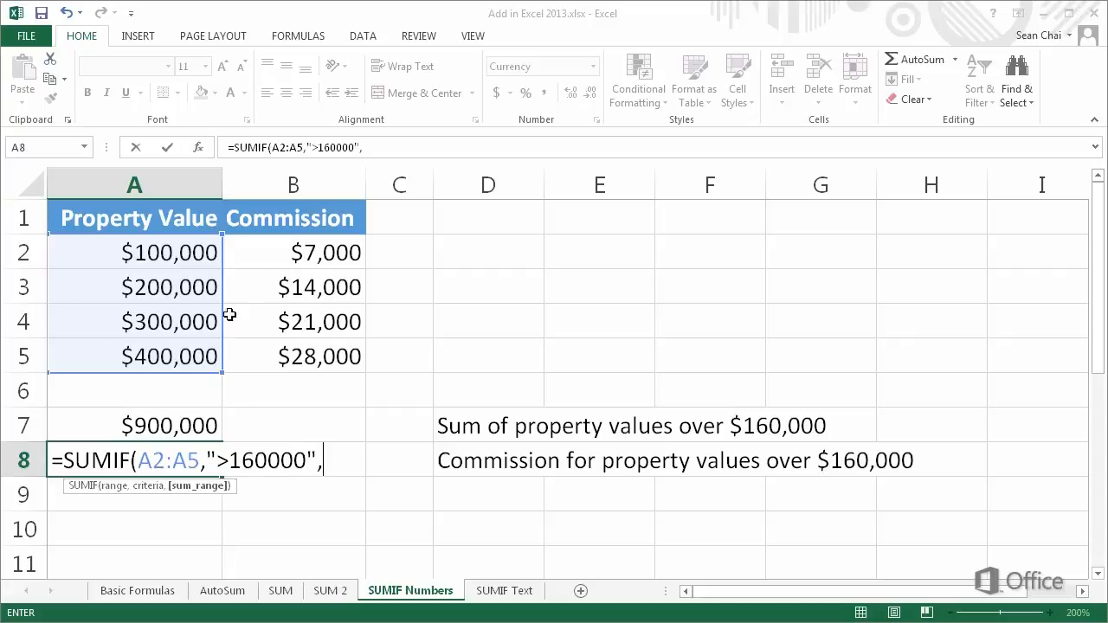
left_click_drag(262, 258, 273, 351)
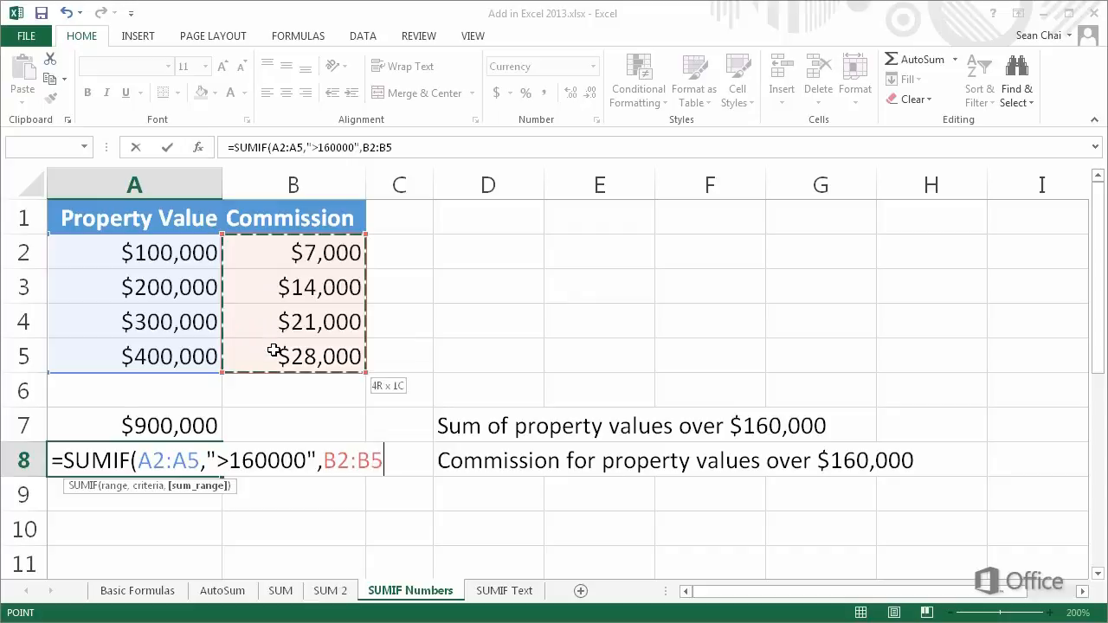
key("Return")
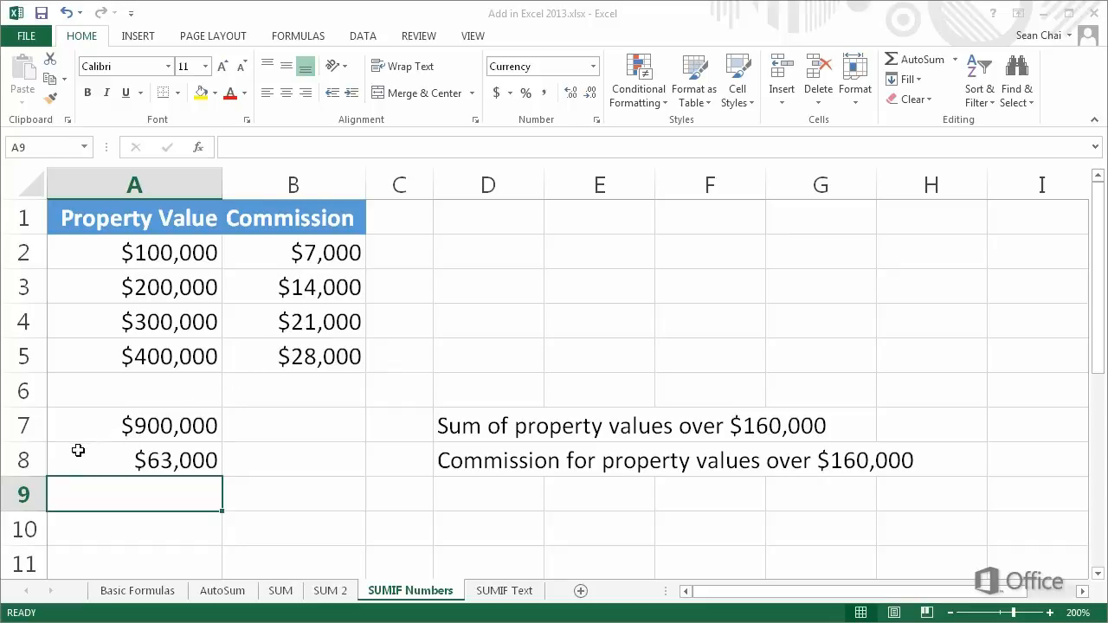
double_click(54, 460)
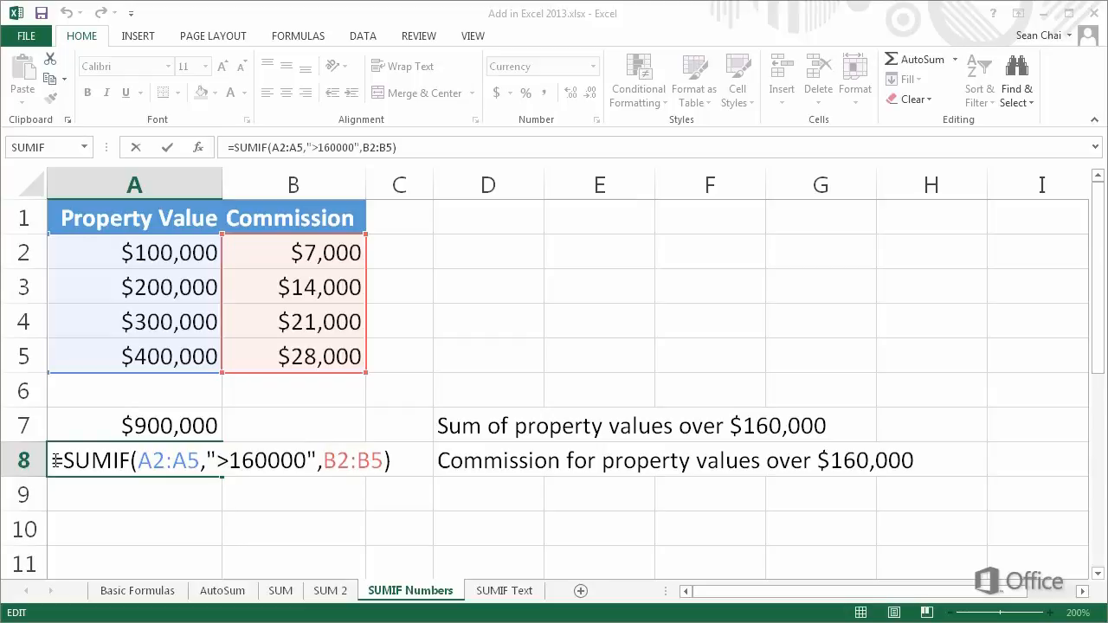
key("Escape")
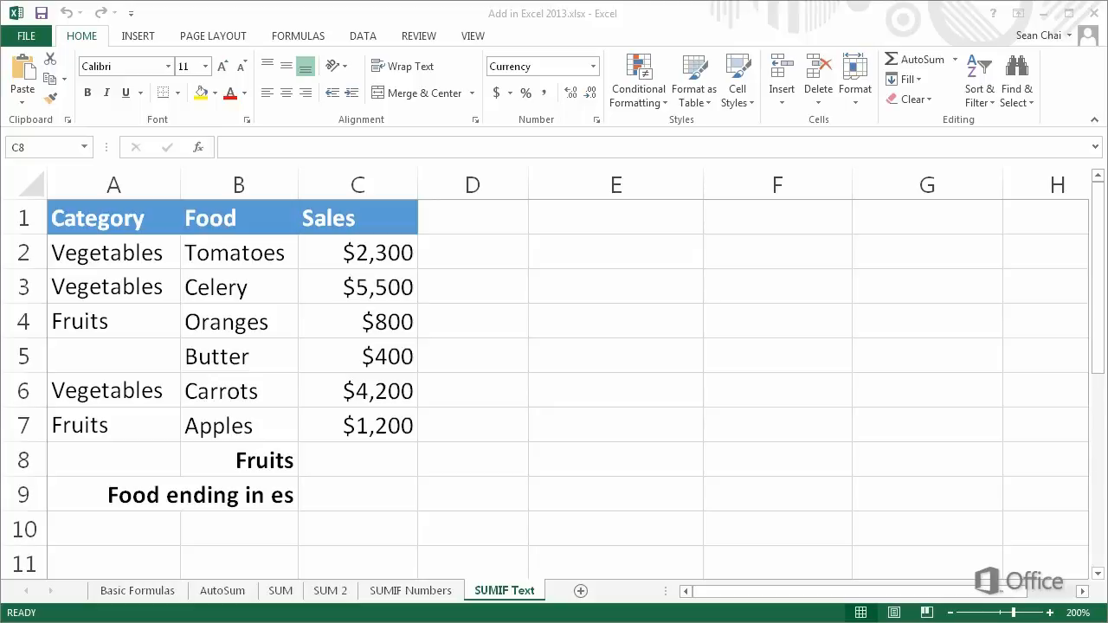
Enter =SUMIF(A2:A7,"fruits",C2:C7) in C8 for $2,000 of fruit sales, then review it
double_click(322, 459)
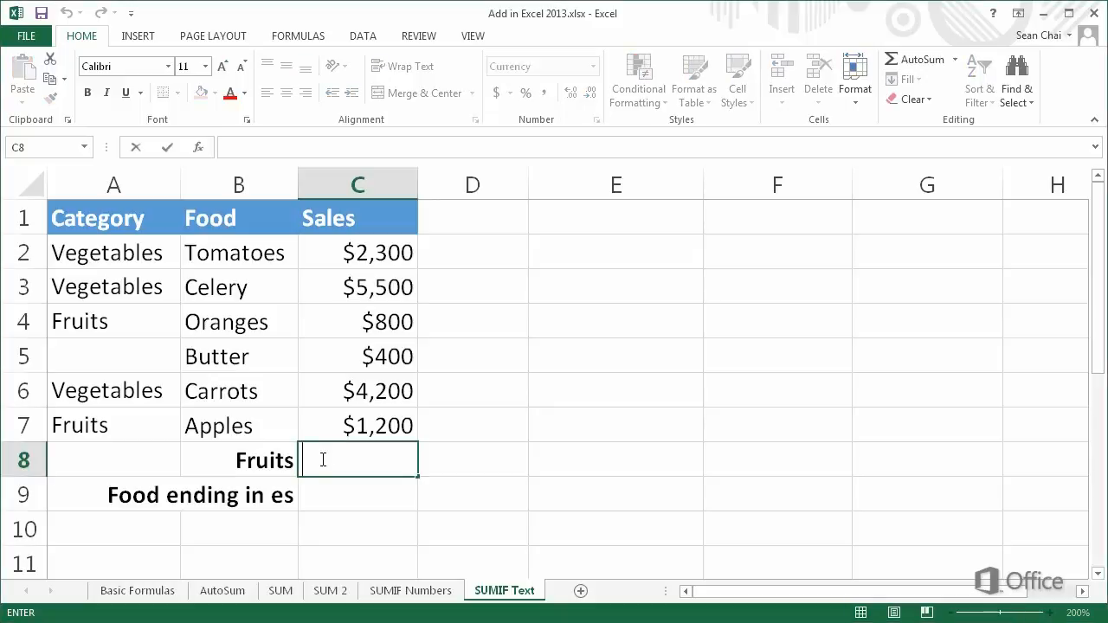
type("=")
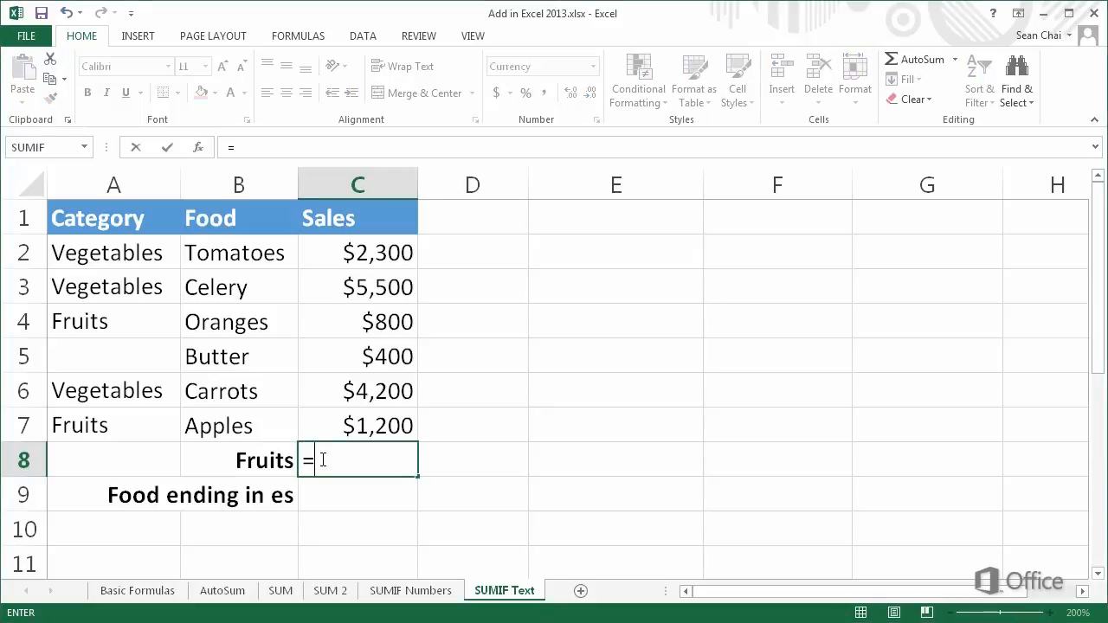
type("SUM")
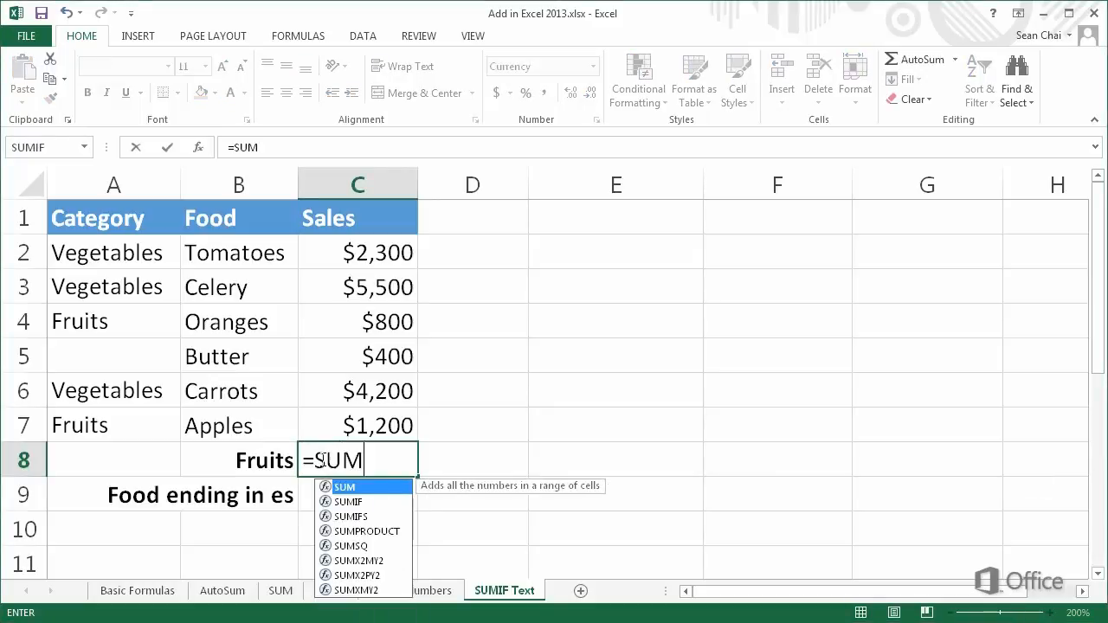
type("IF(")
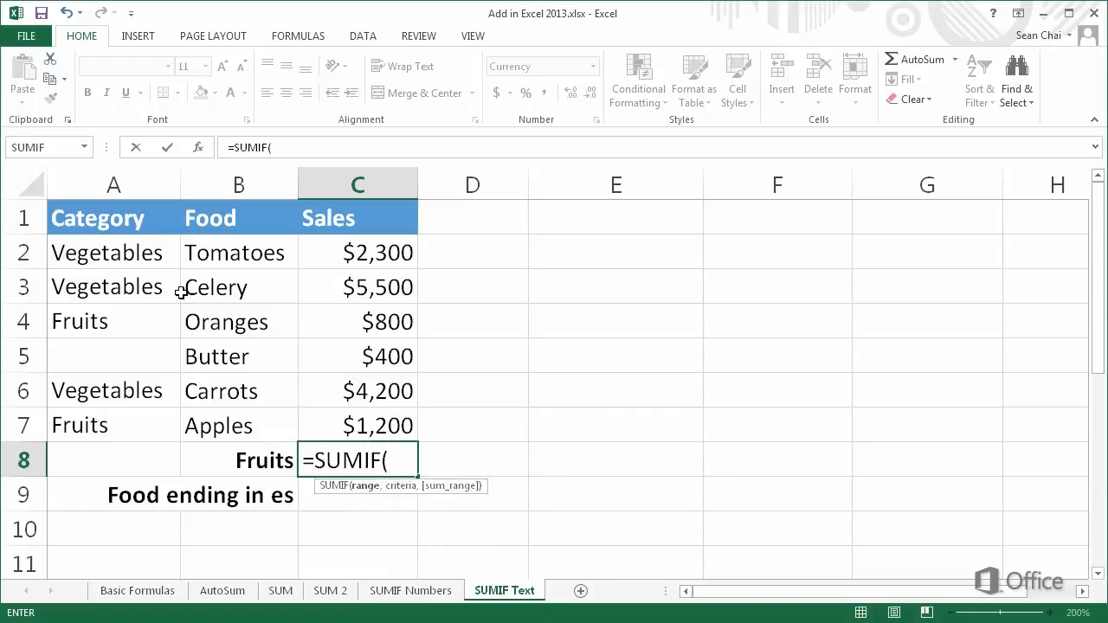
left_click_drag(155, 255, 131, 415)
type(",")
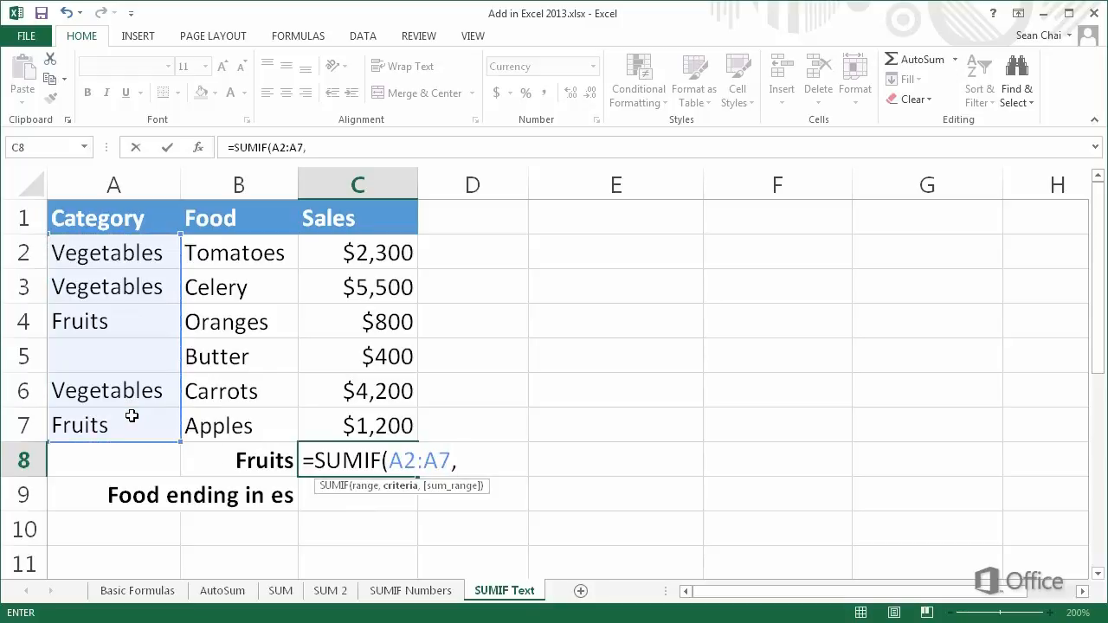
type("\"fruits")
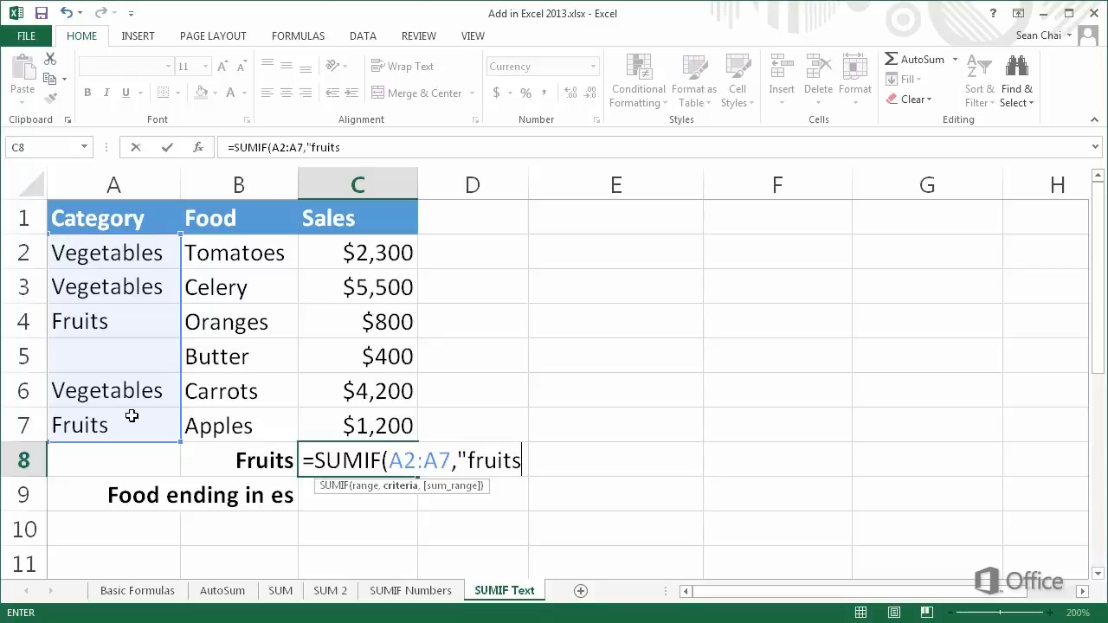
type("\",")
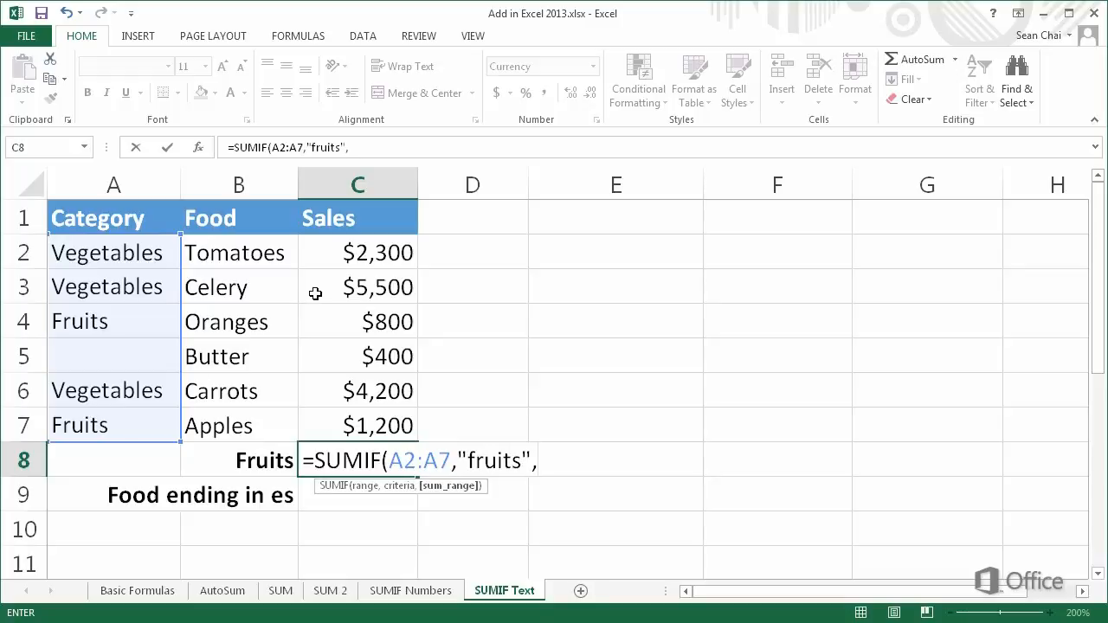
left_click(335, 262)
left_click_drag(335, 263, 318, 423)
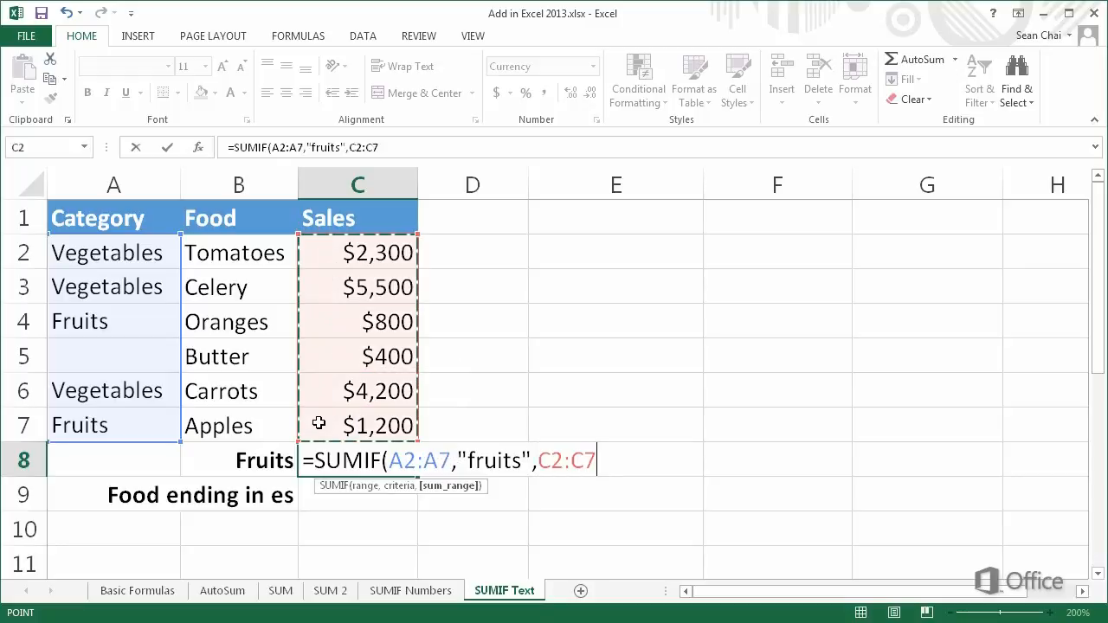
key("Return")
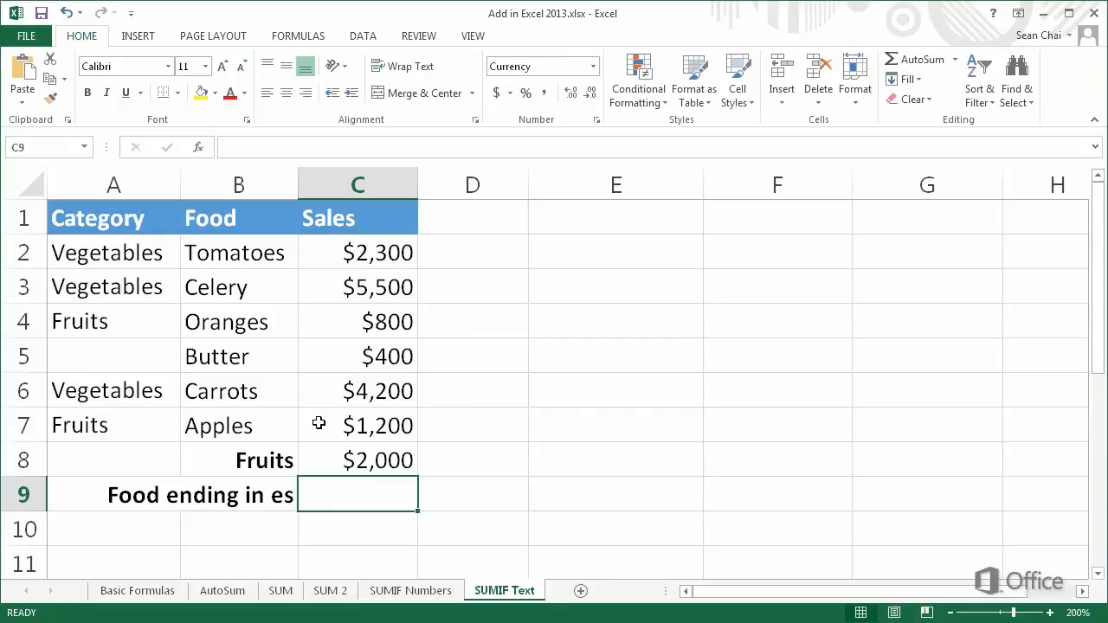
double_click(307, 457)
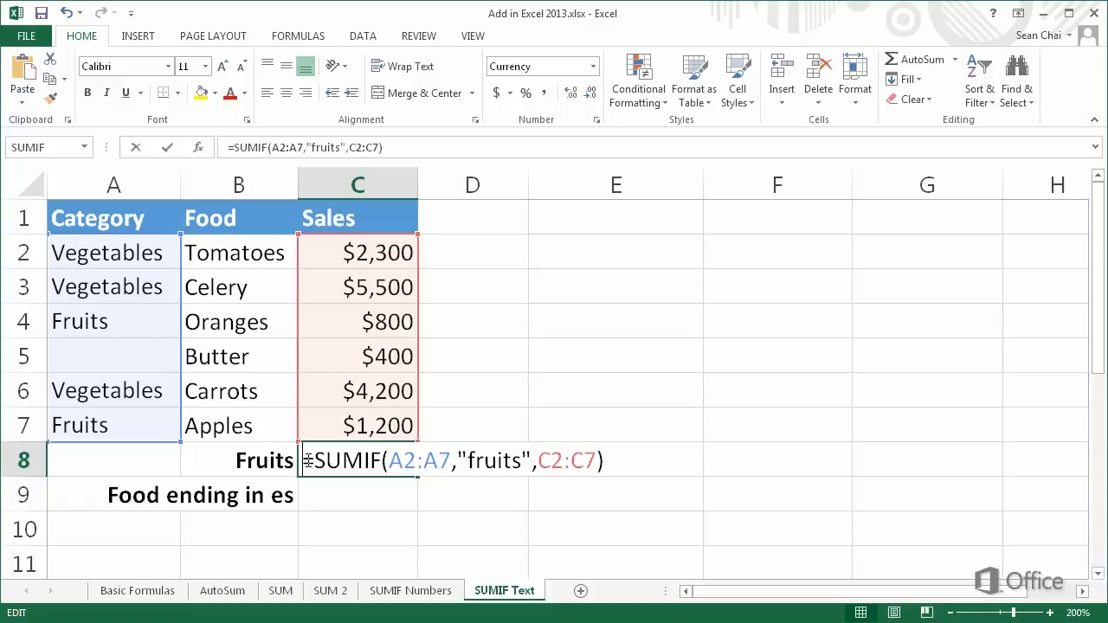
key("ctrl+Return")
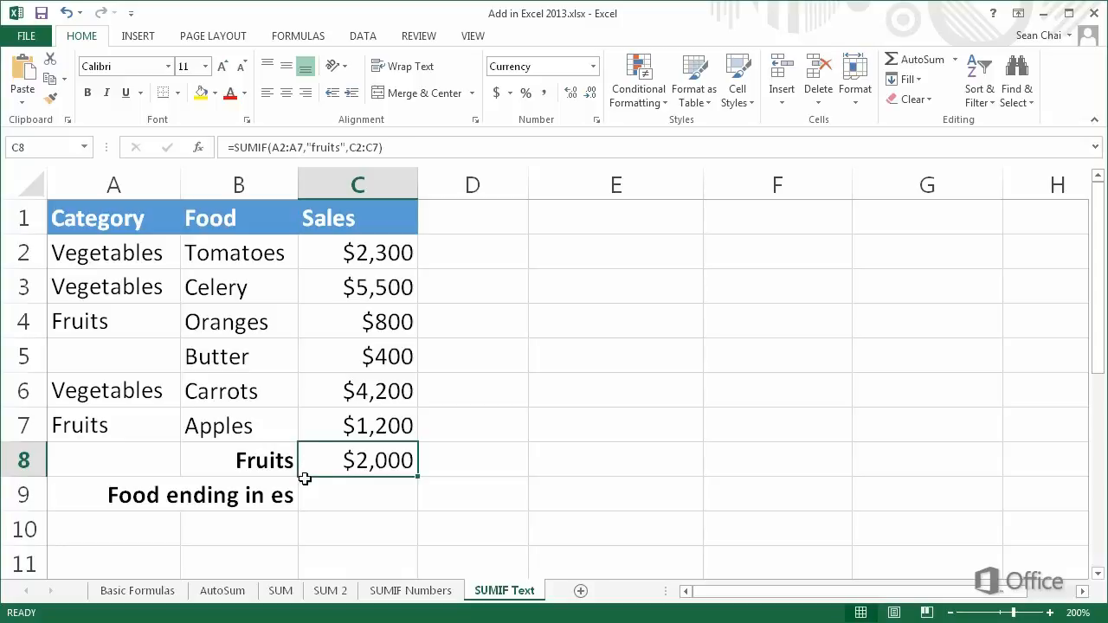
Enter =SUMIF(B2:B7,"*es",C2:C7) in C9 for $4,300, then review the formula
double_click(307, 489)
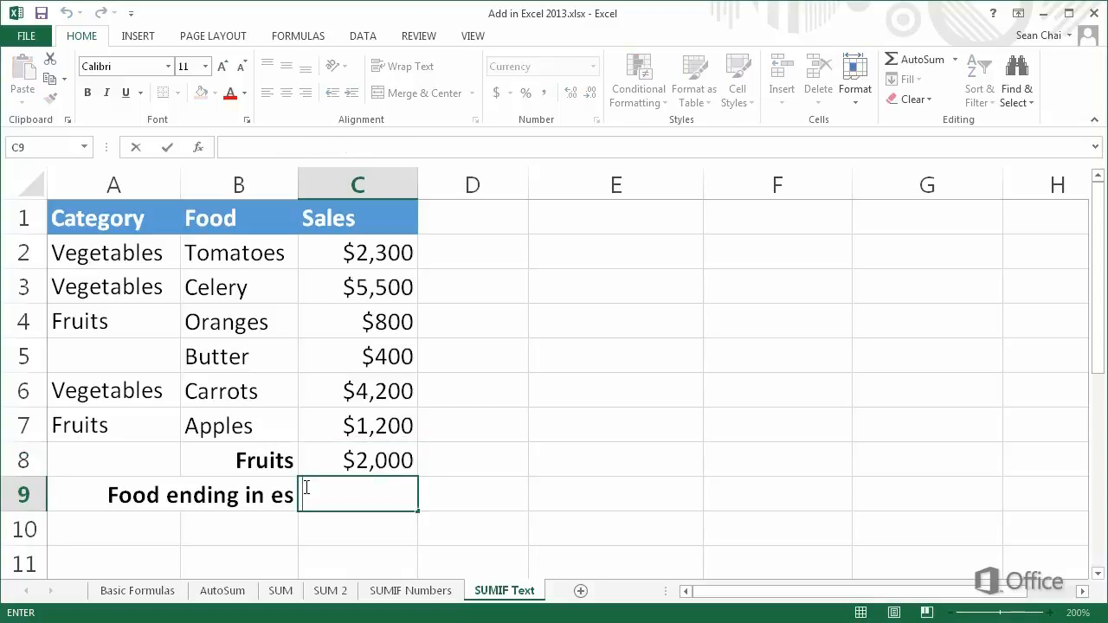
type("=")
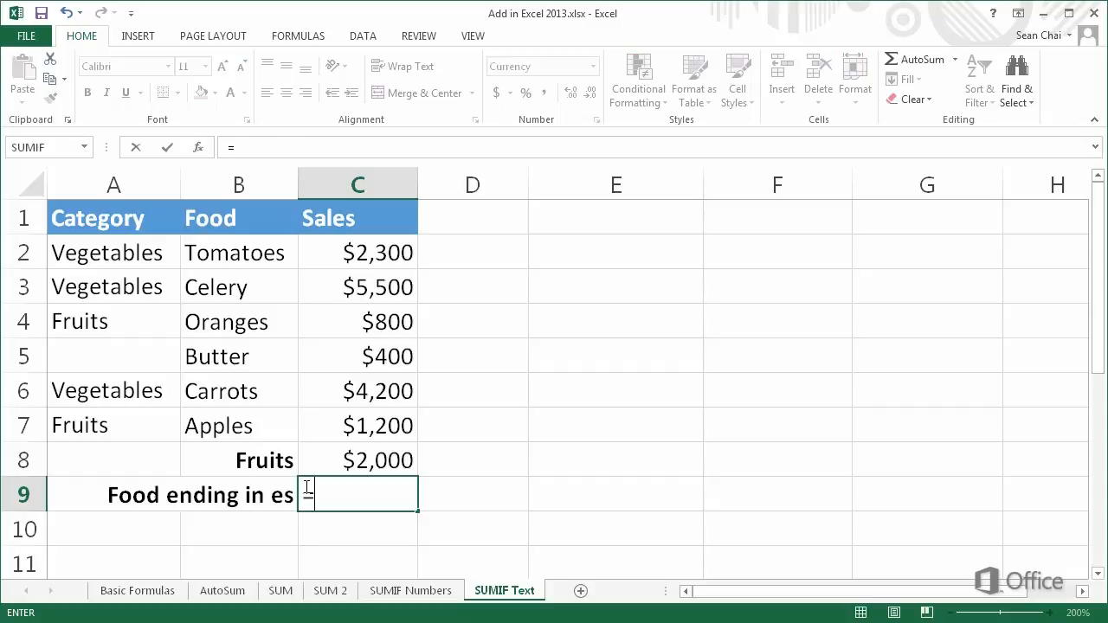
type("SUMIF")
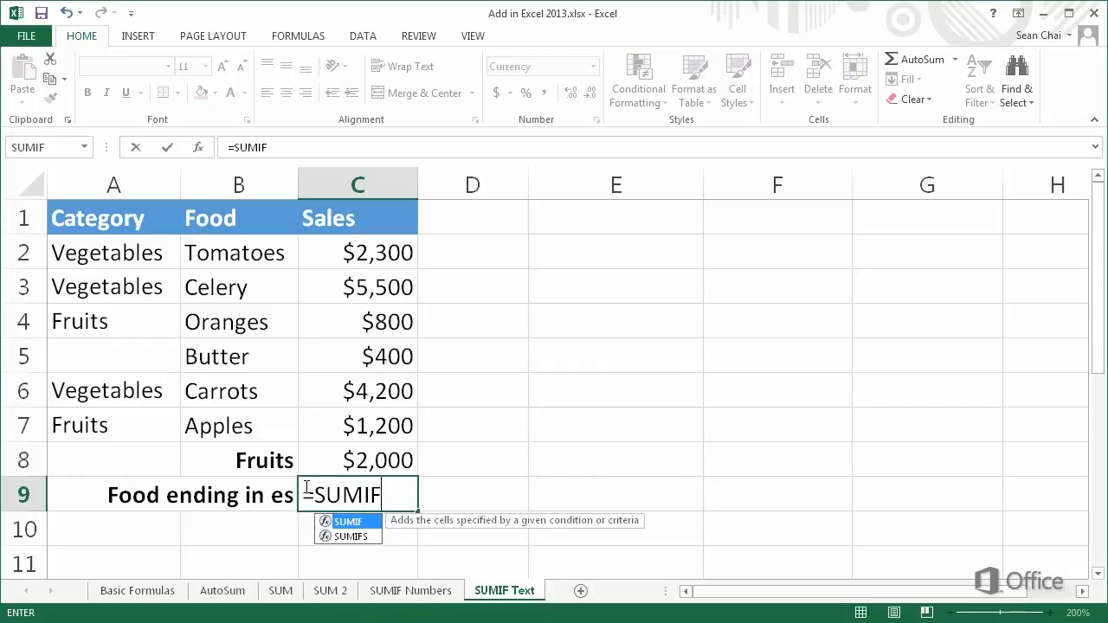
type("(")
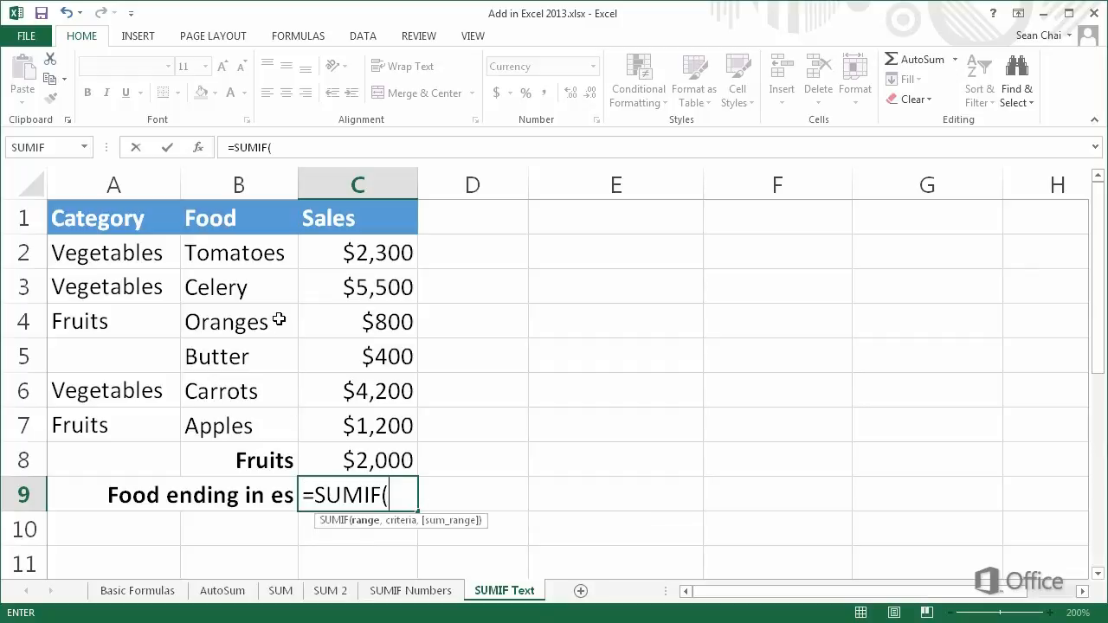
left_click_drag(259, 254, 240, 419)
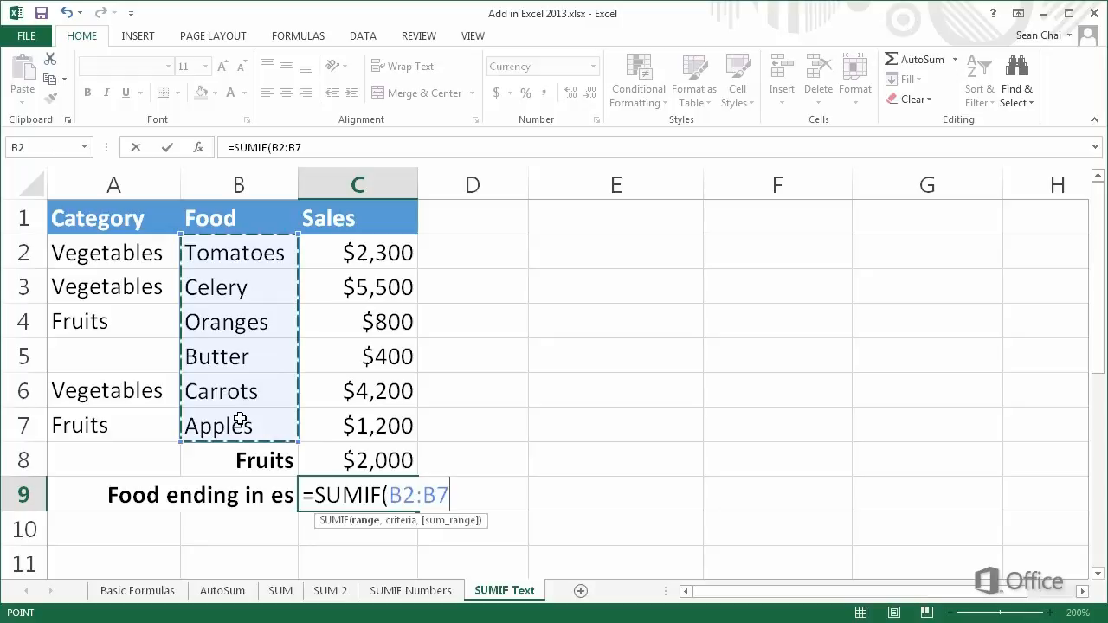
type(",")
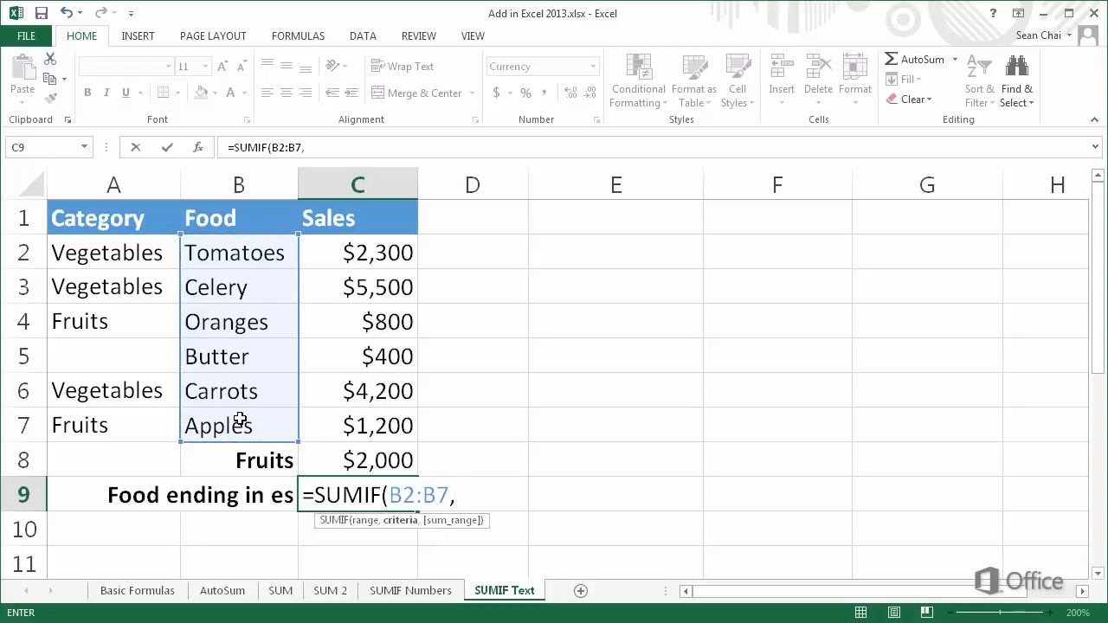
type("\"*es\",")
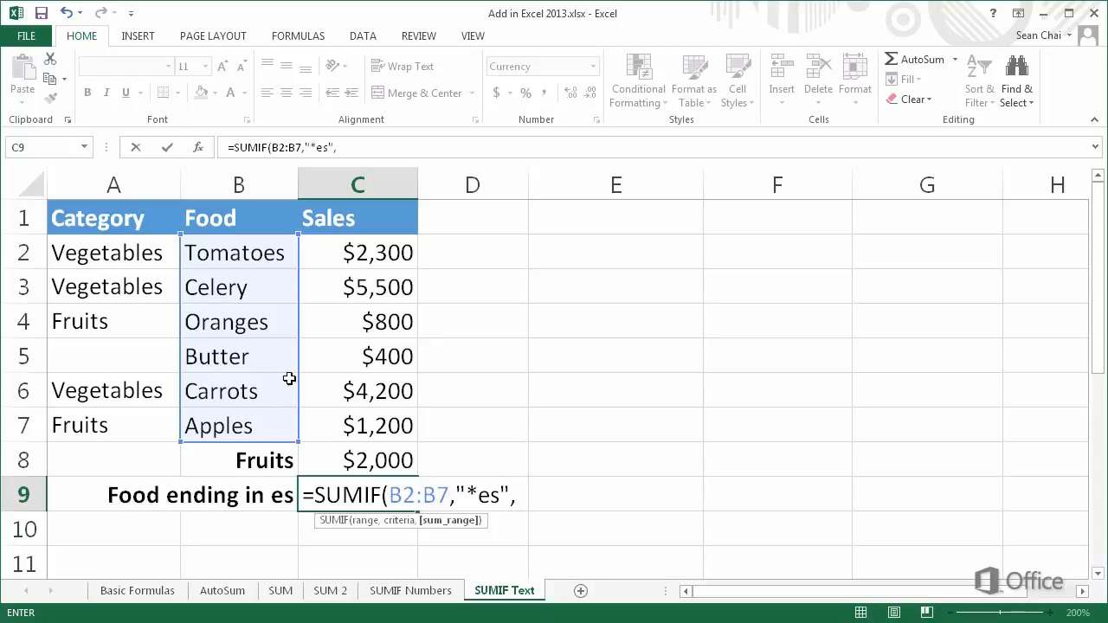
left_click_drag(351, 253, 350, 424)
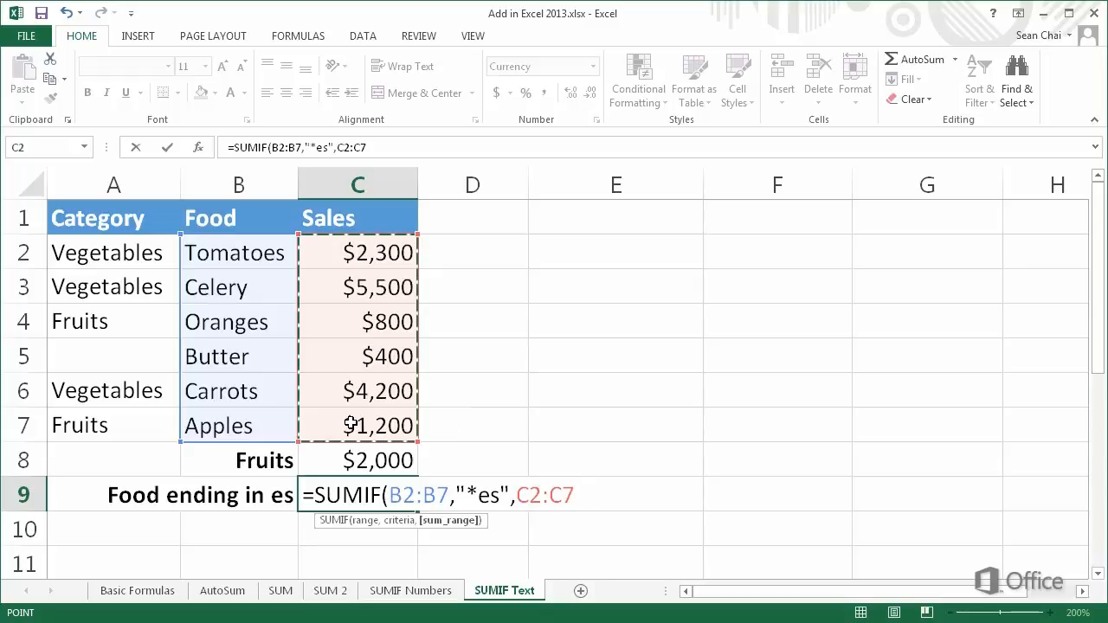
key("Return")
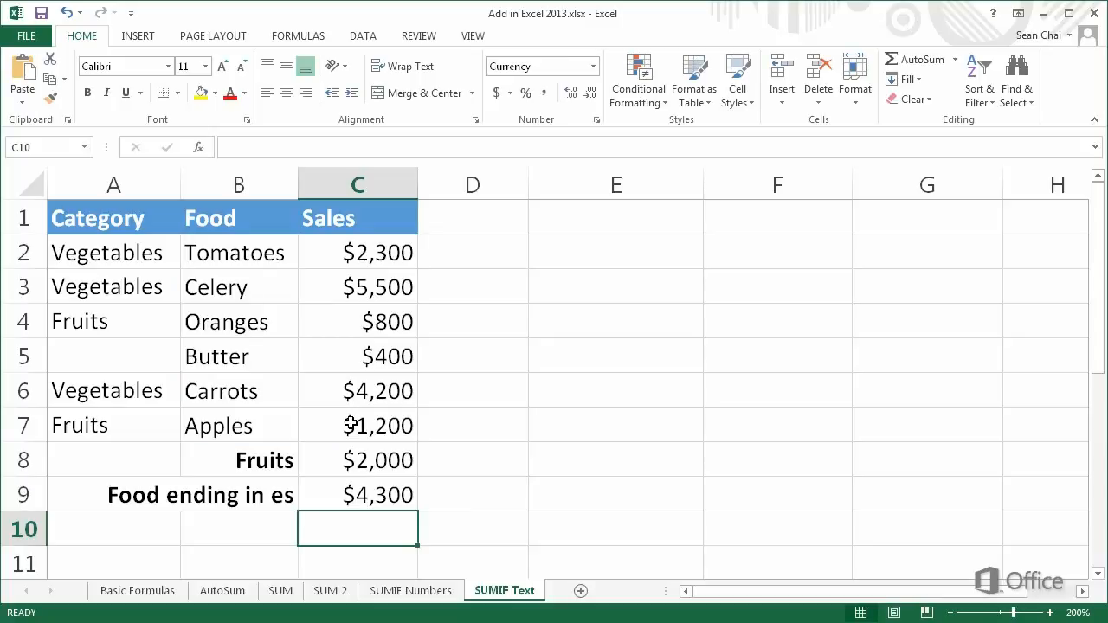
double_click(305, 486)
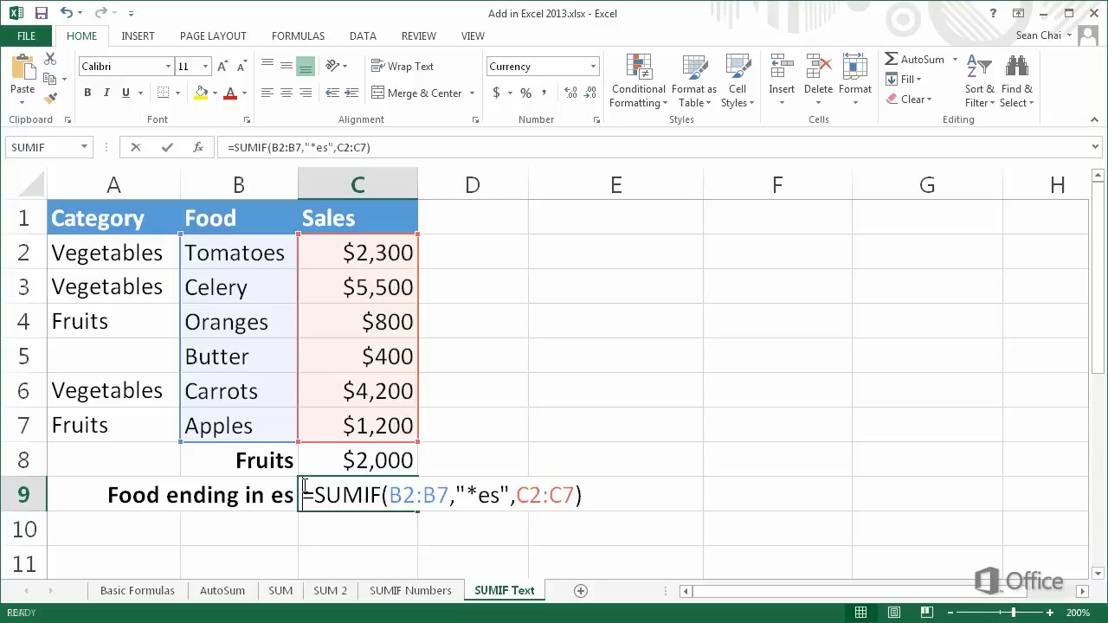
key("ctrl+Return")
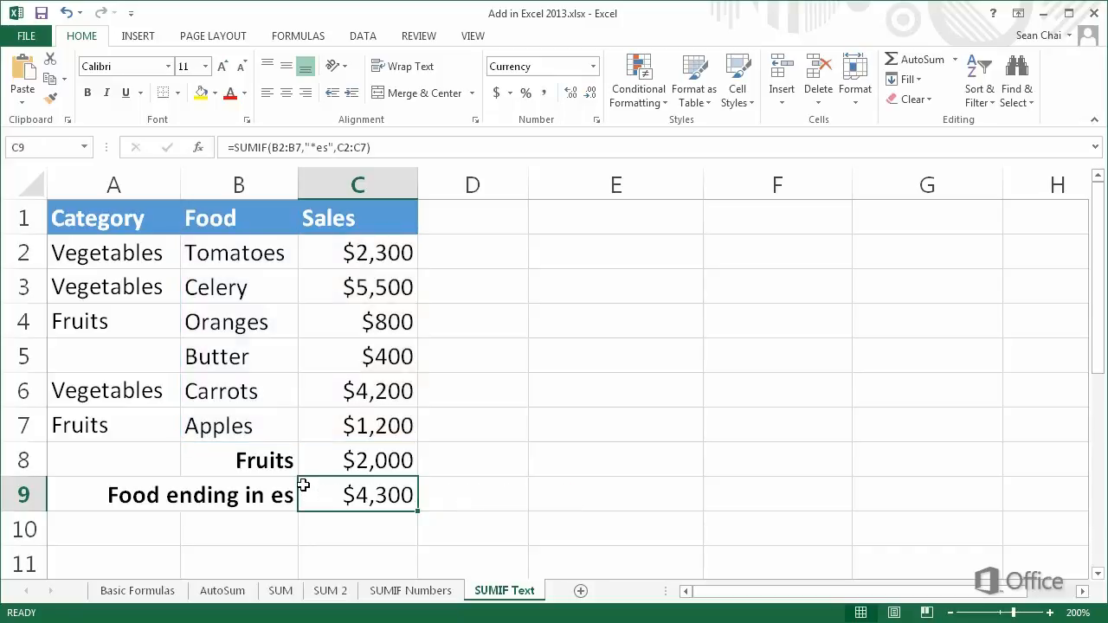